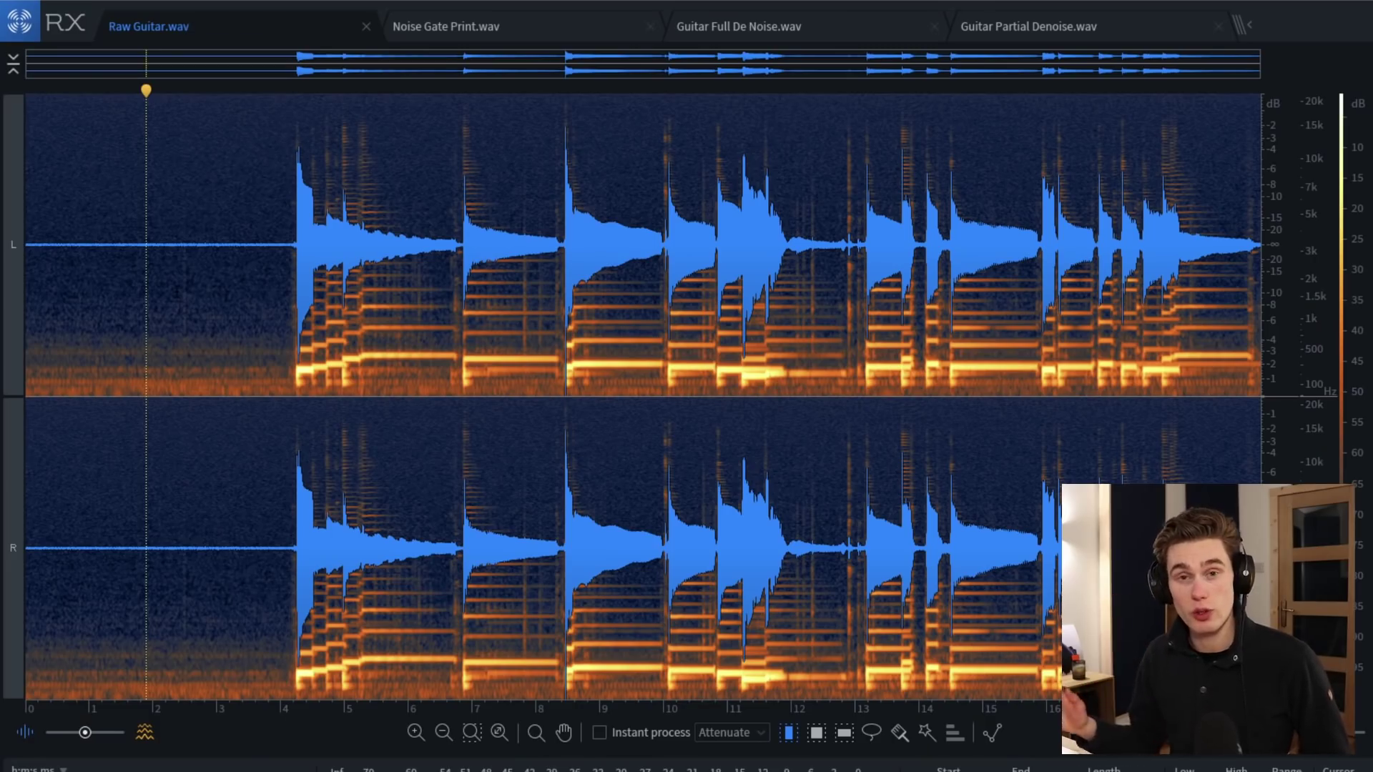
- Play Raw Guitar.wav from about 5 seconds into its first notes, then stop
left_click(184, 292)
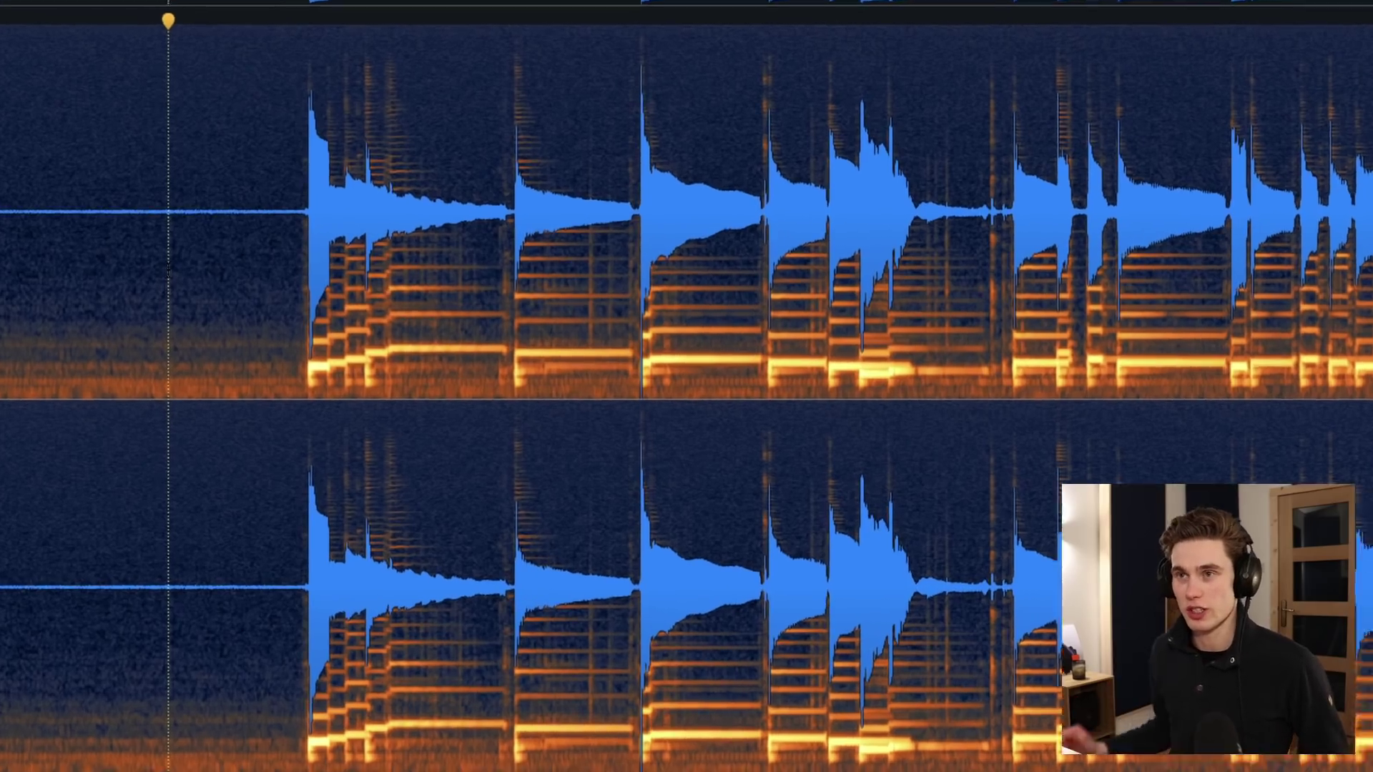
key("space")
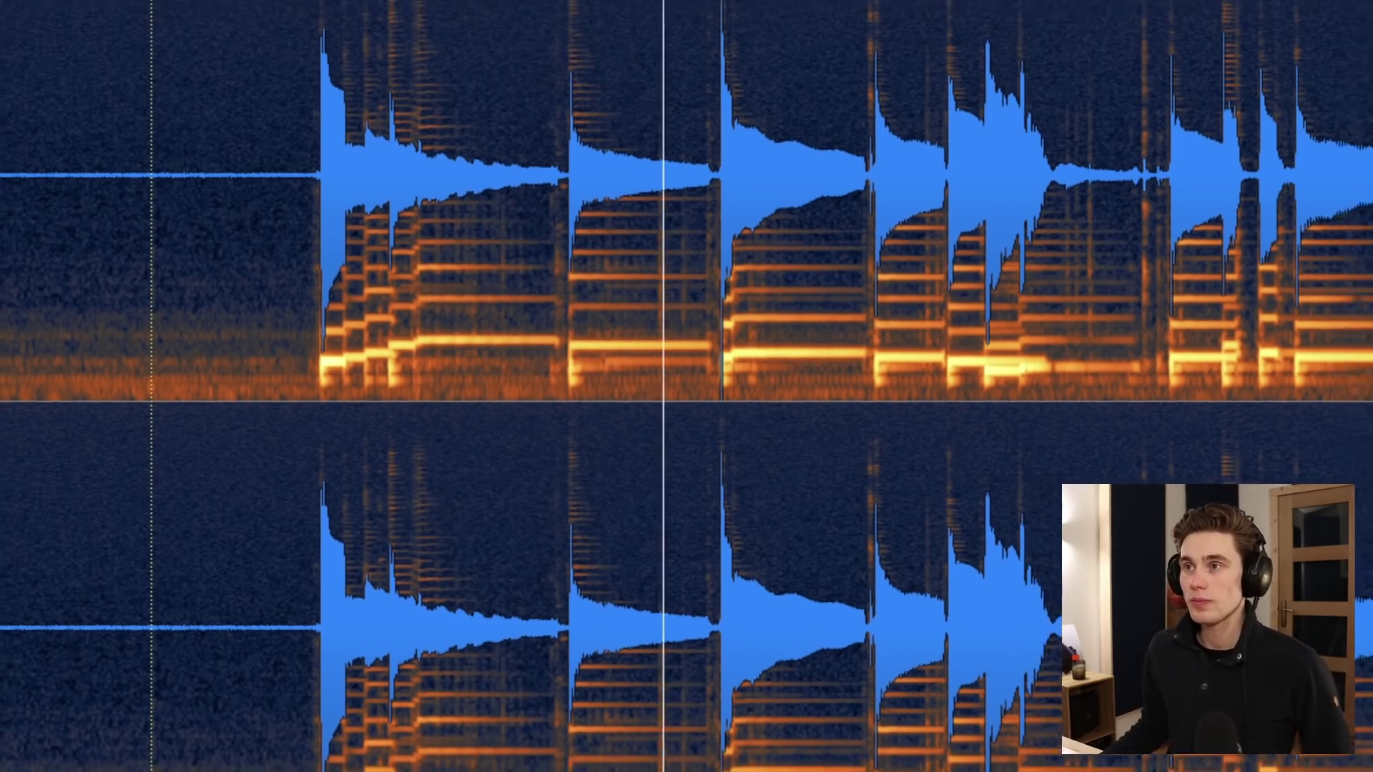
key("space")
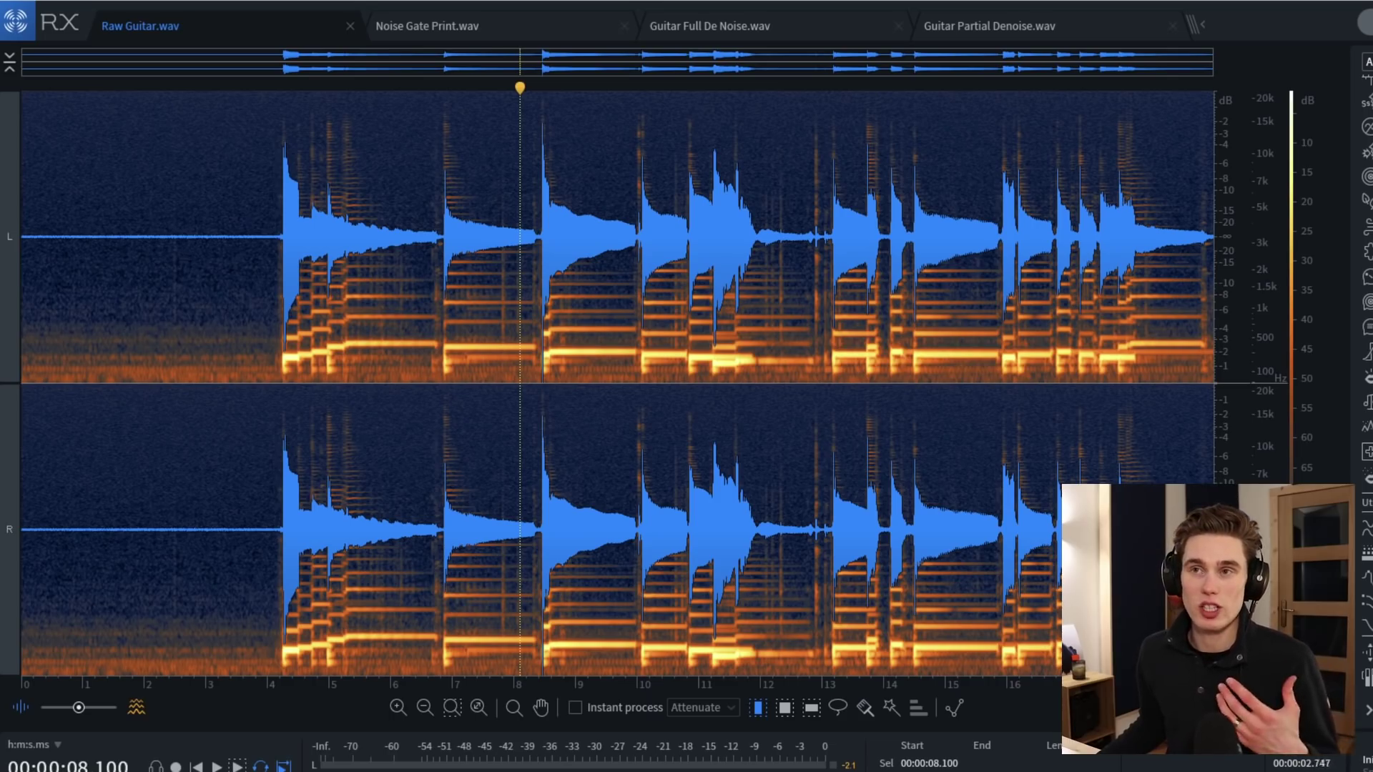
- Select the noise-only intro, clear it at 2.7 s, then bring up Guitar Full De Noise.wav
left_click_drag(193, 315, 88, 316)
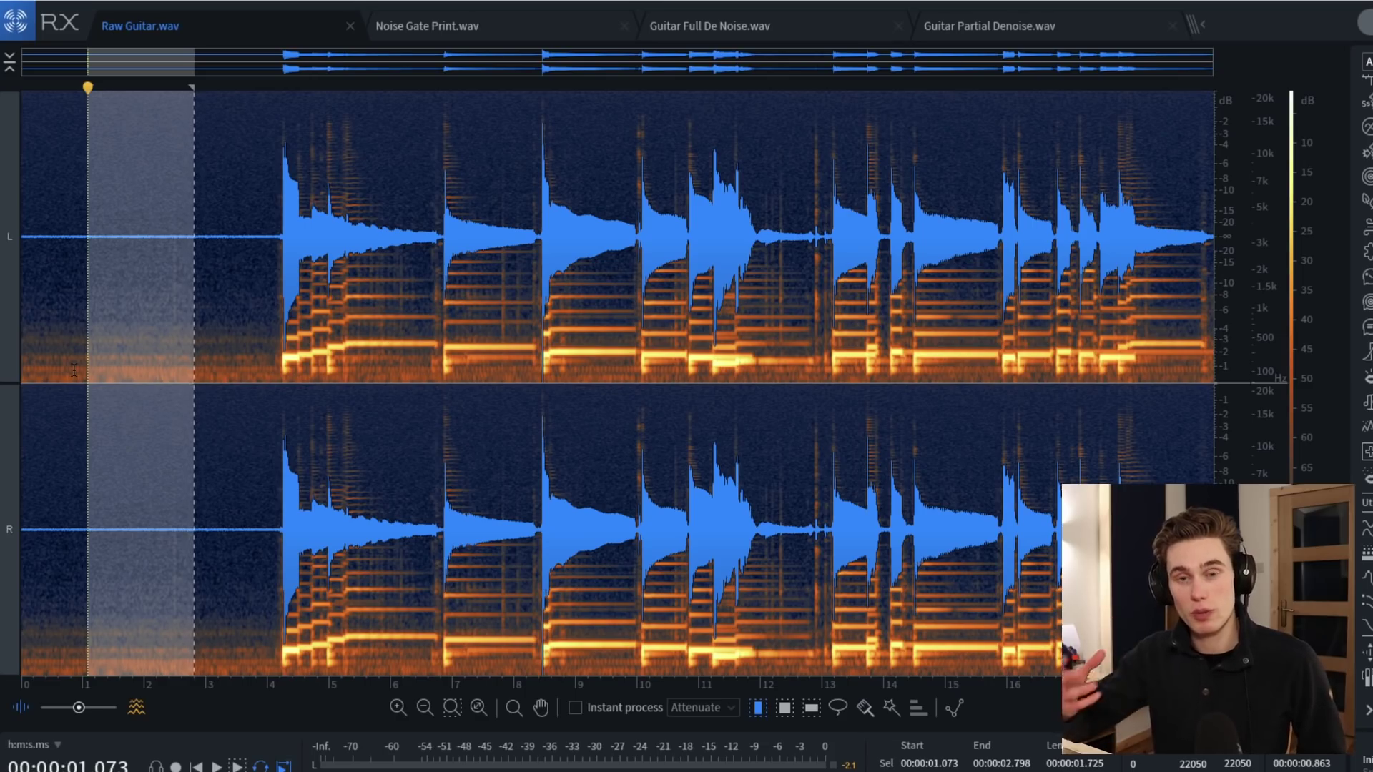
left_click(188, 299)
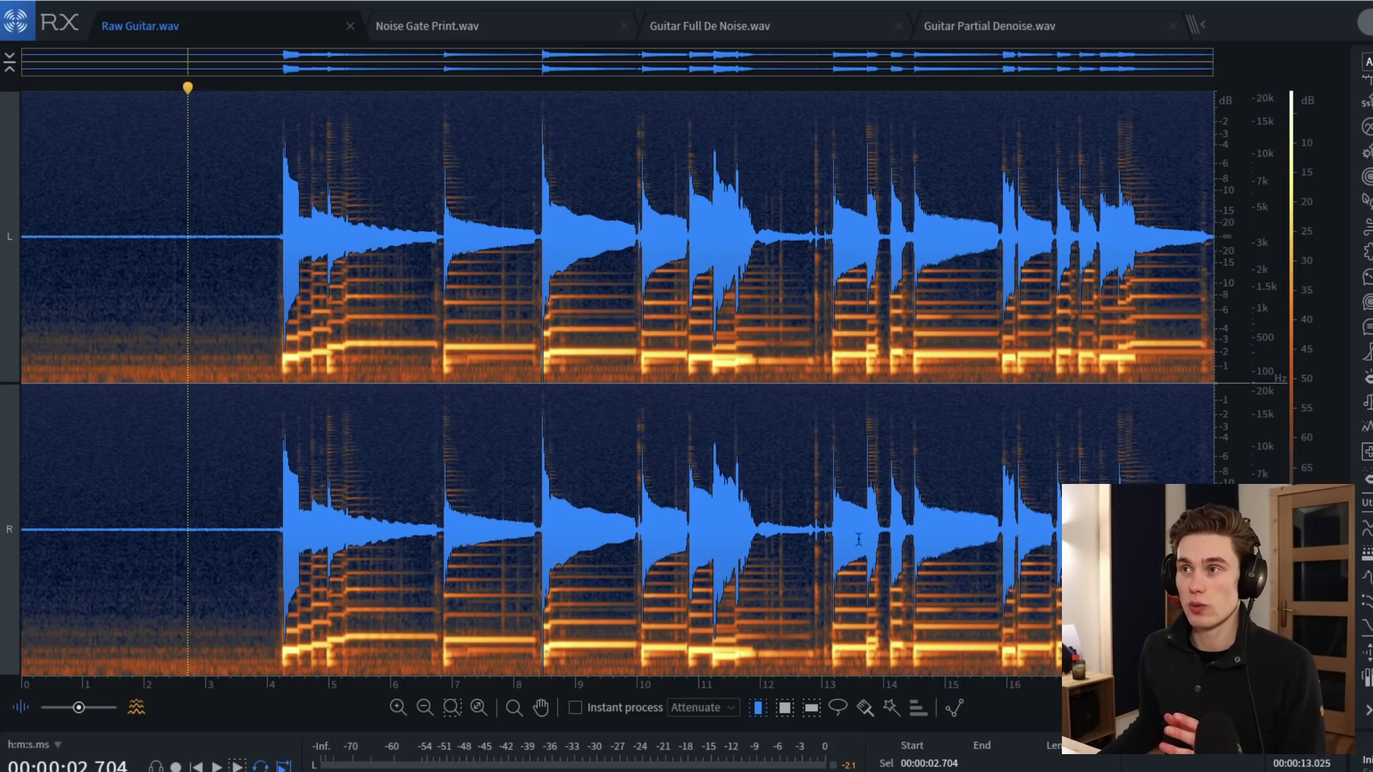
left_click(748, 23)
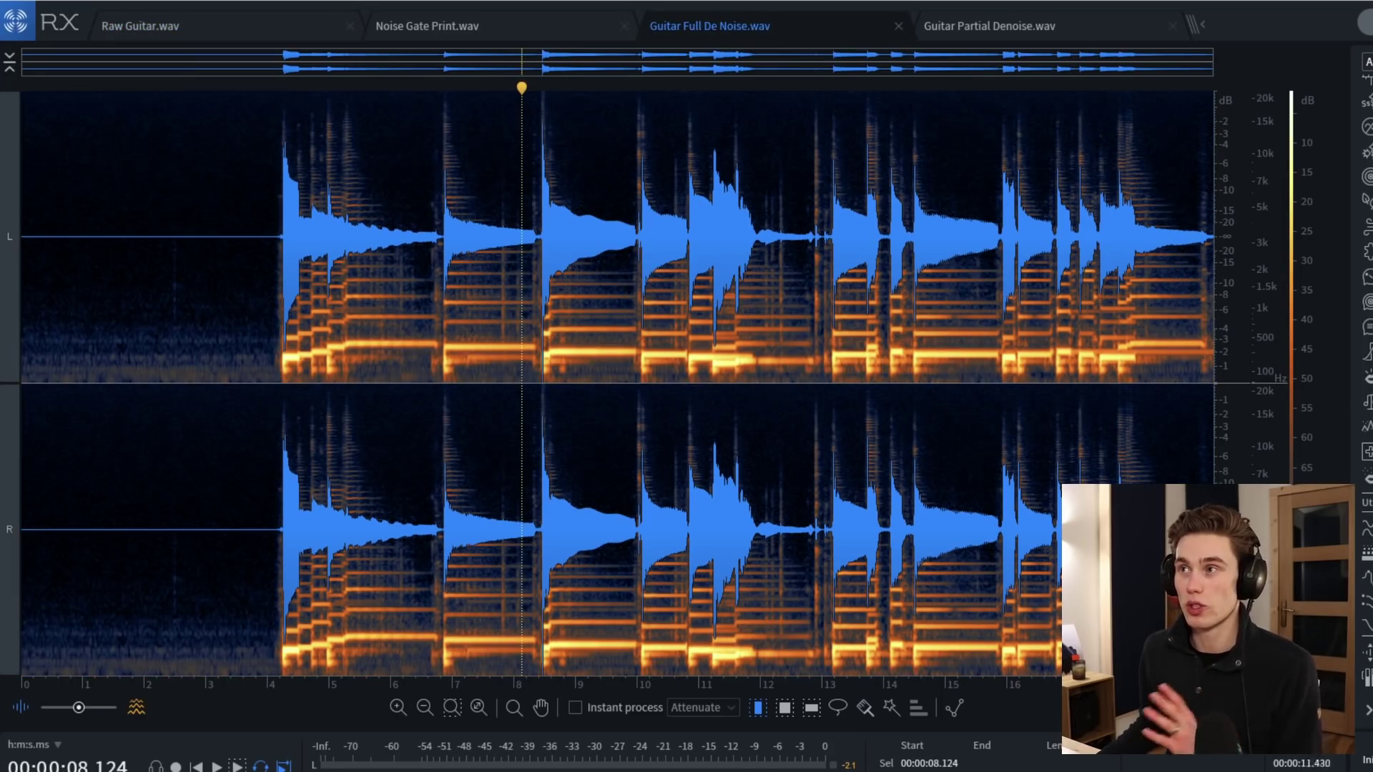
- Play Raw Guitar.wav, then Guitar Full De Noise.wav, back to back
left_click(202, 26)
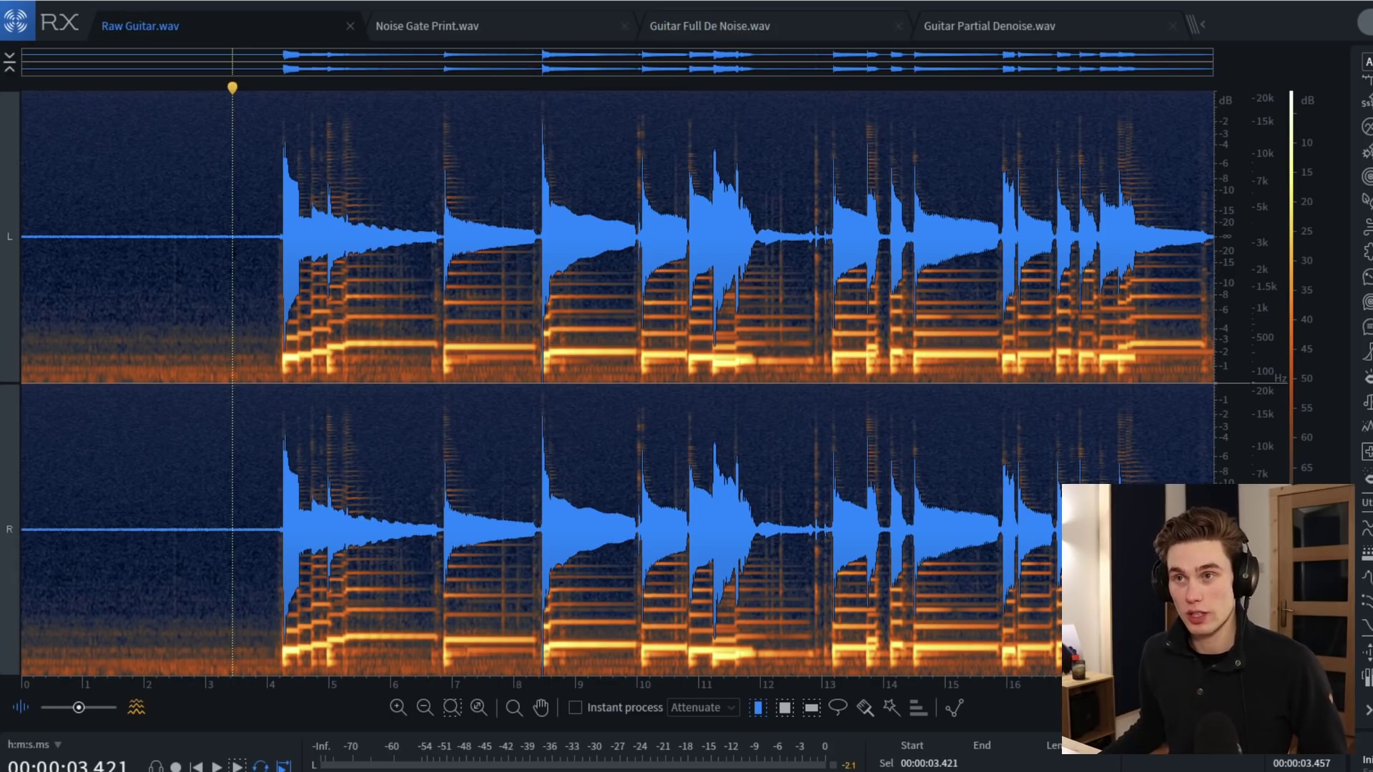
key("space")
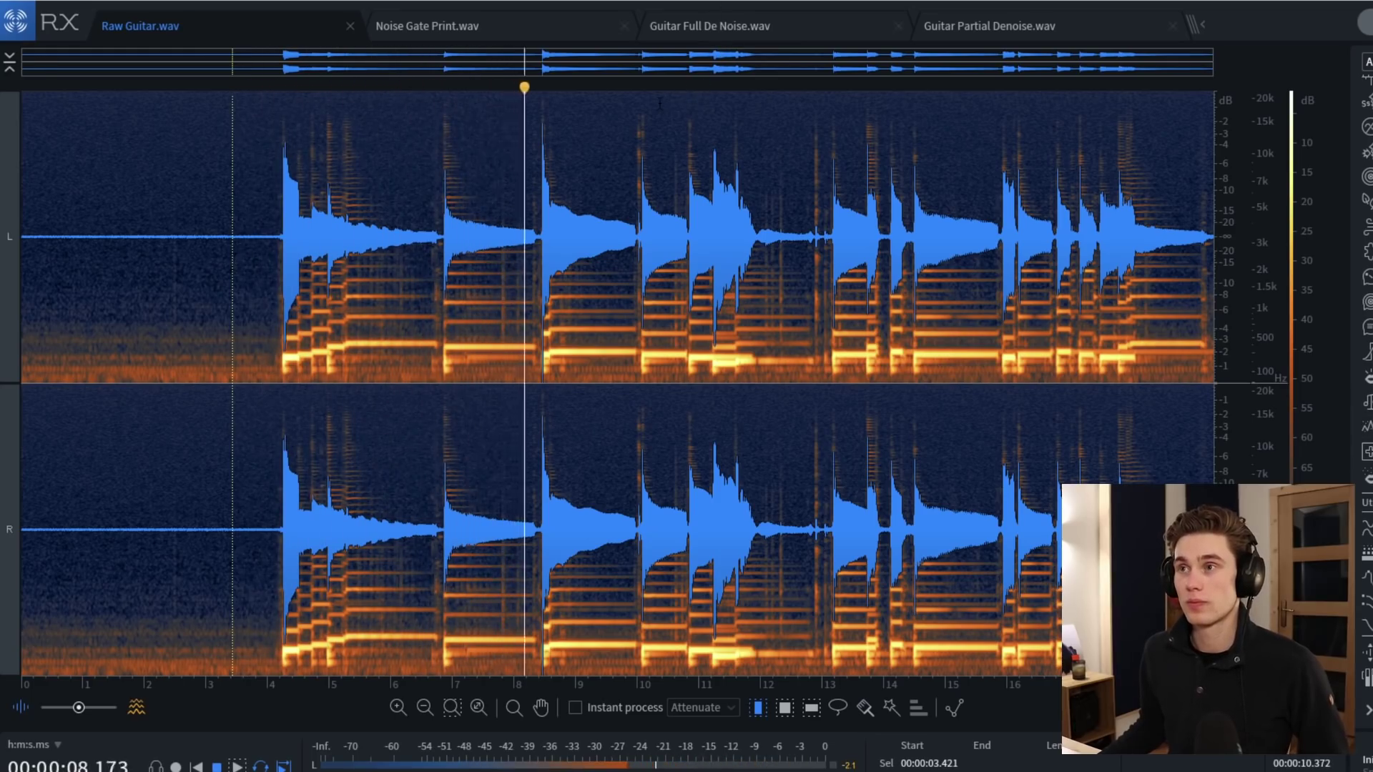
key("ctrl+tab")
key("ctrl+tab")
key("space")
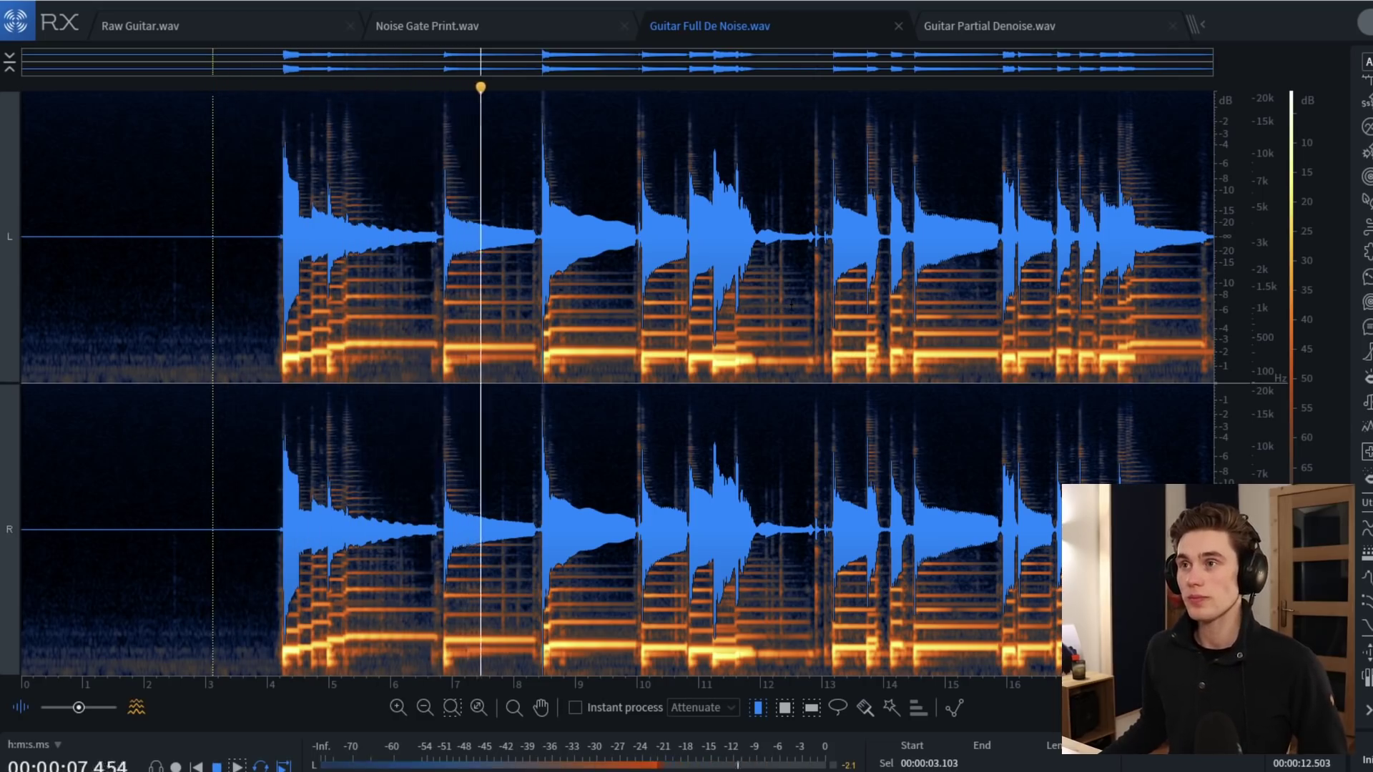
key("space")
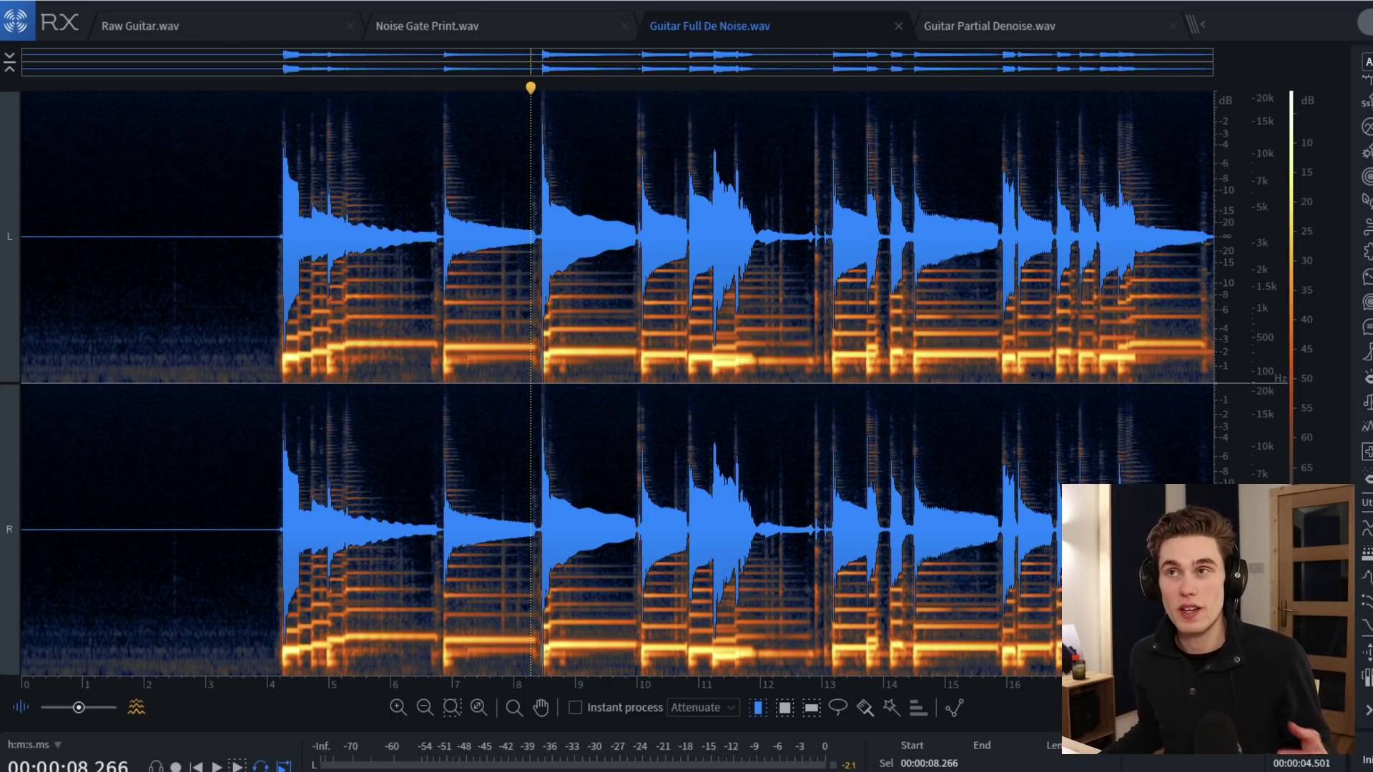
- Return to the Raw Guitar.wav file and its noisy lead-in
left_click(283, 32)
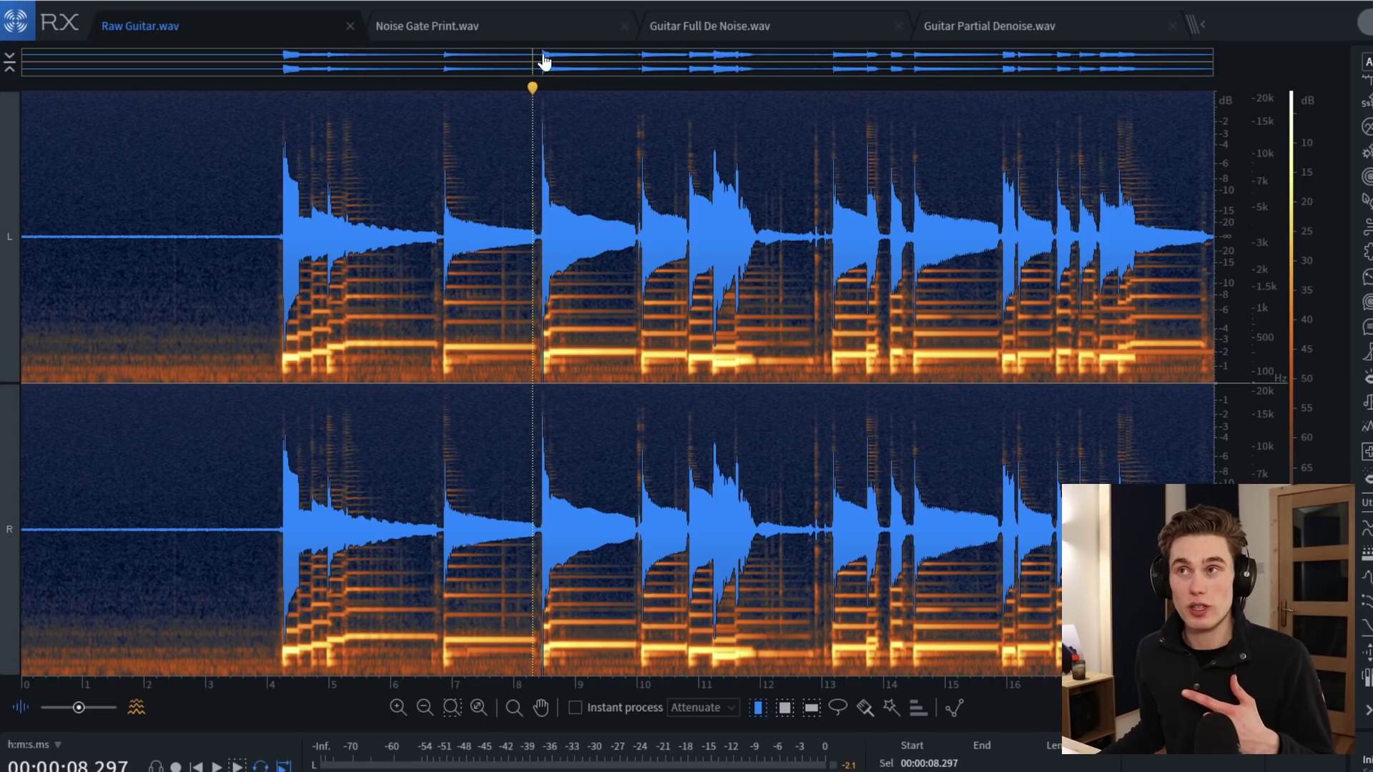
- Flip twice between Noise Gate Print.wav and Guitar Full De Noise.wav, finishing on the denoised file
left_click(539, 28)
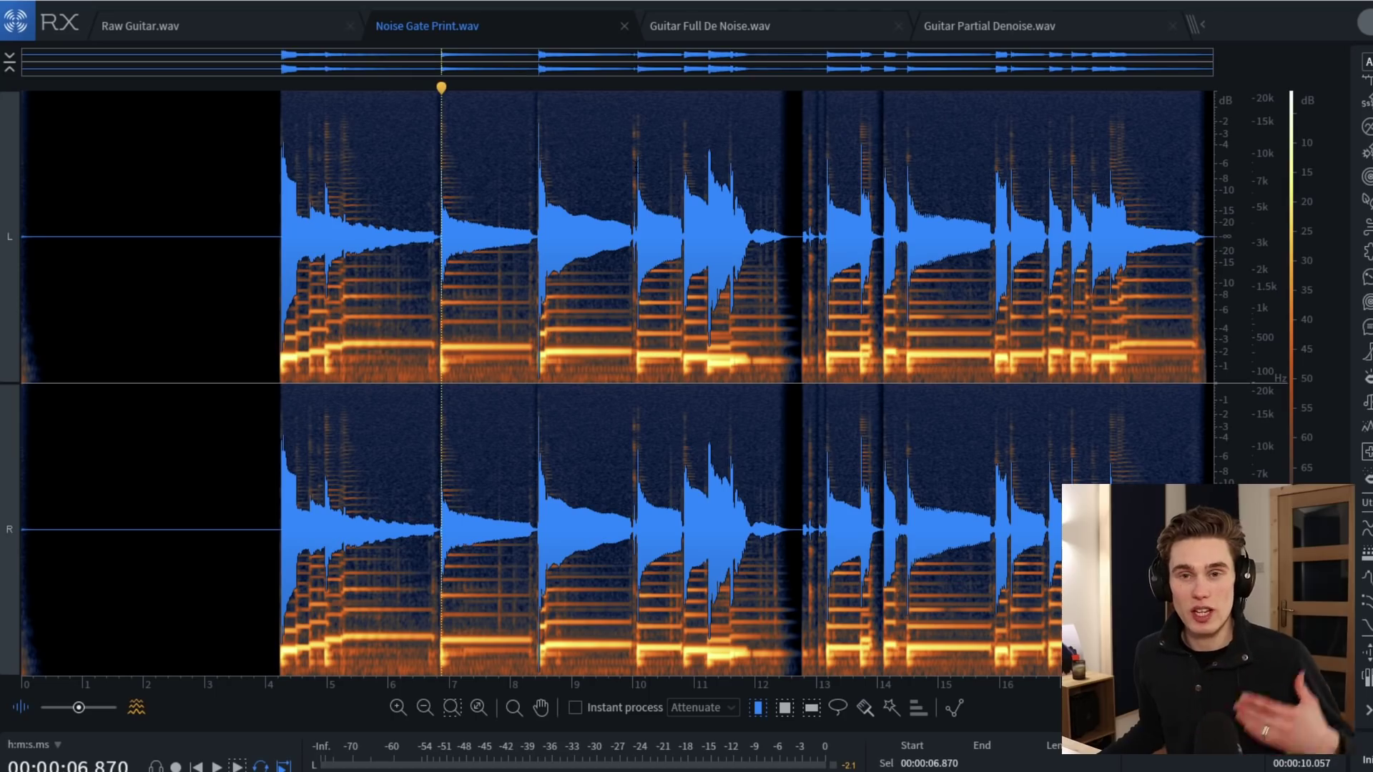
left_click(794, 29)
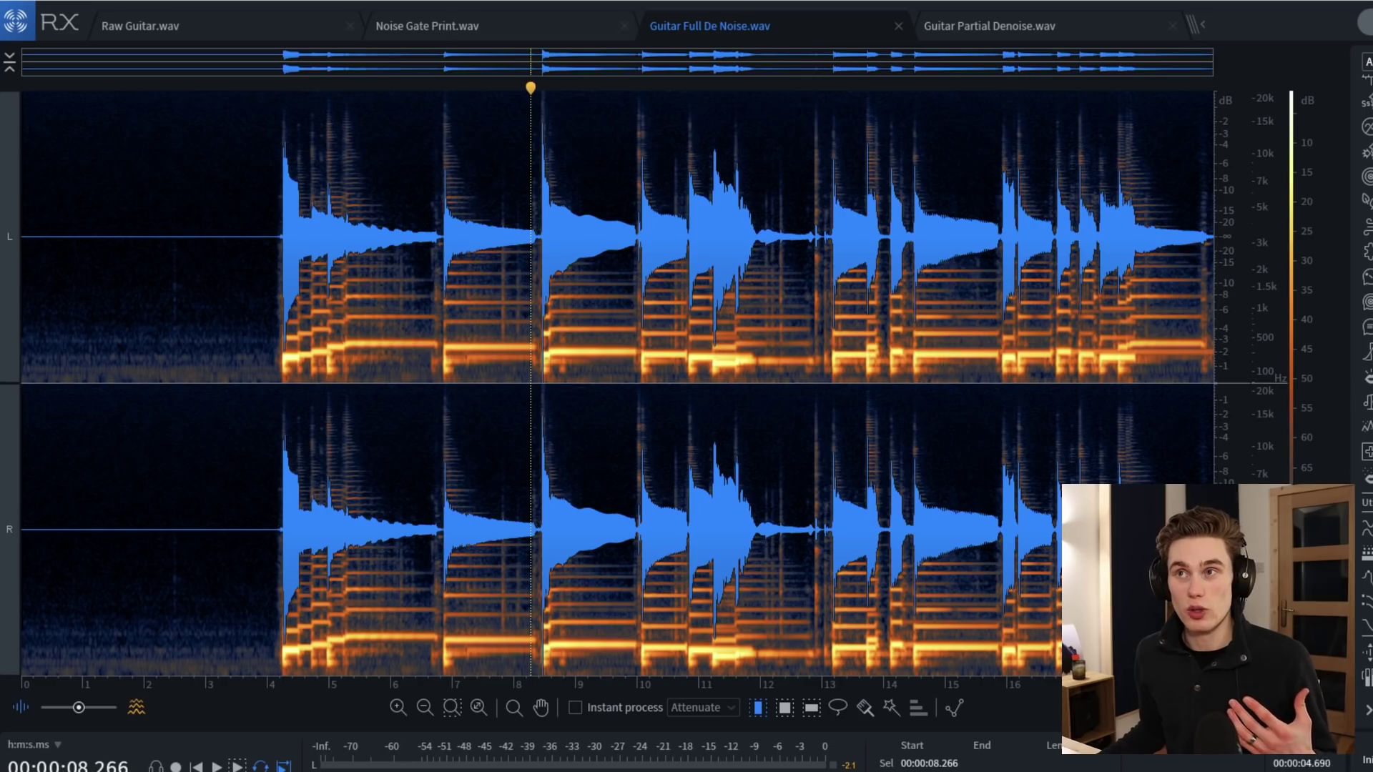
left_click(477, 31)
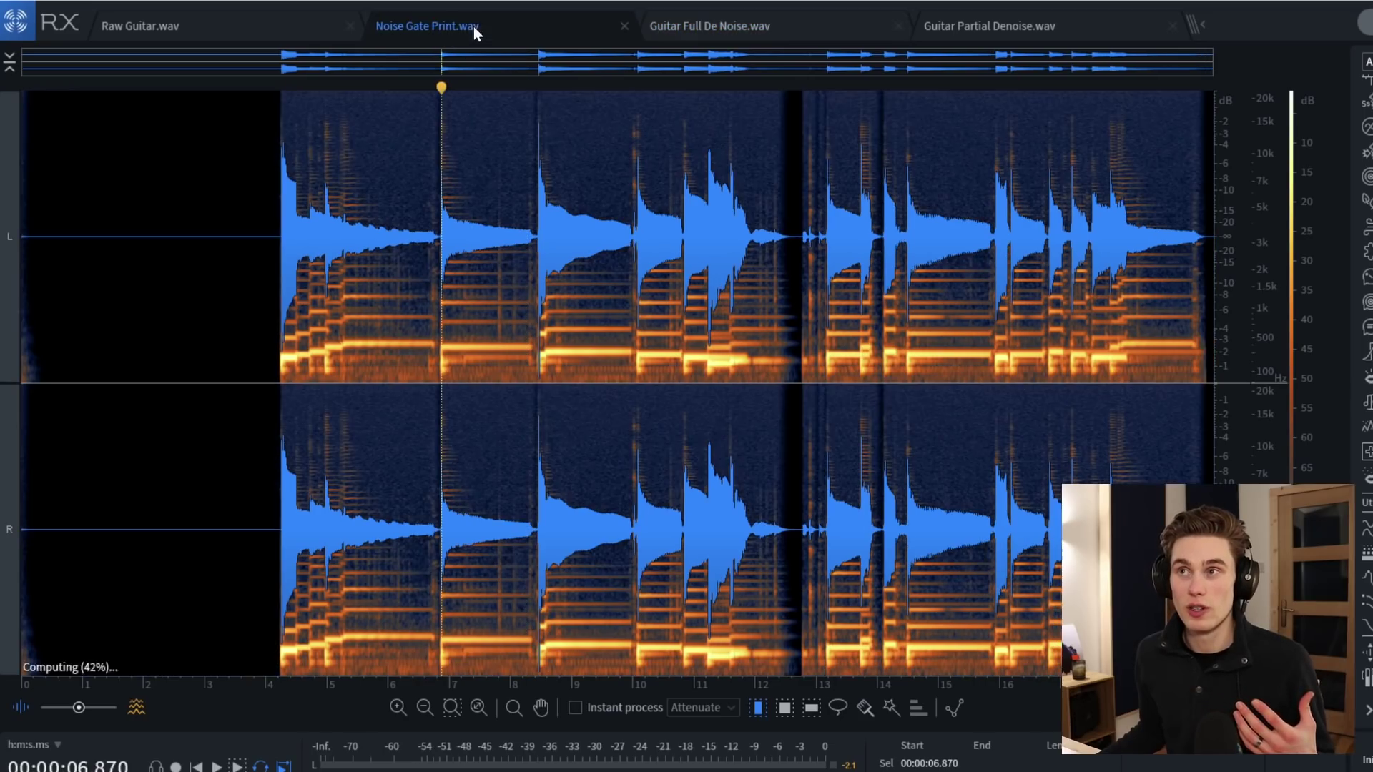
left_click(731, 30)
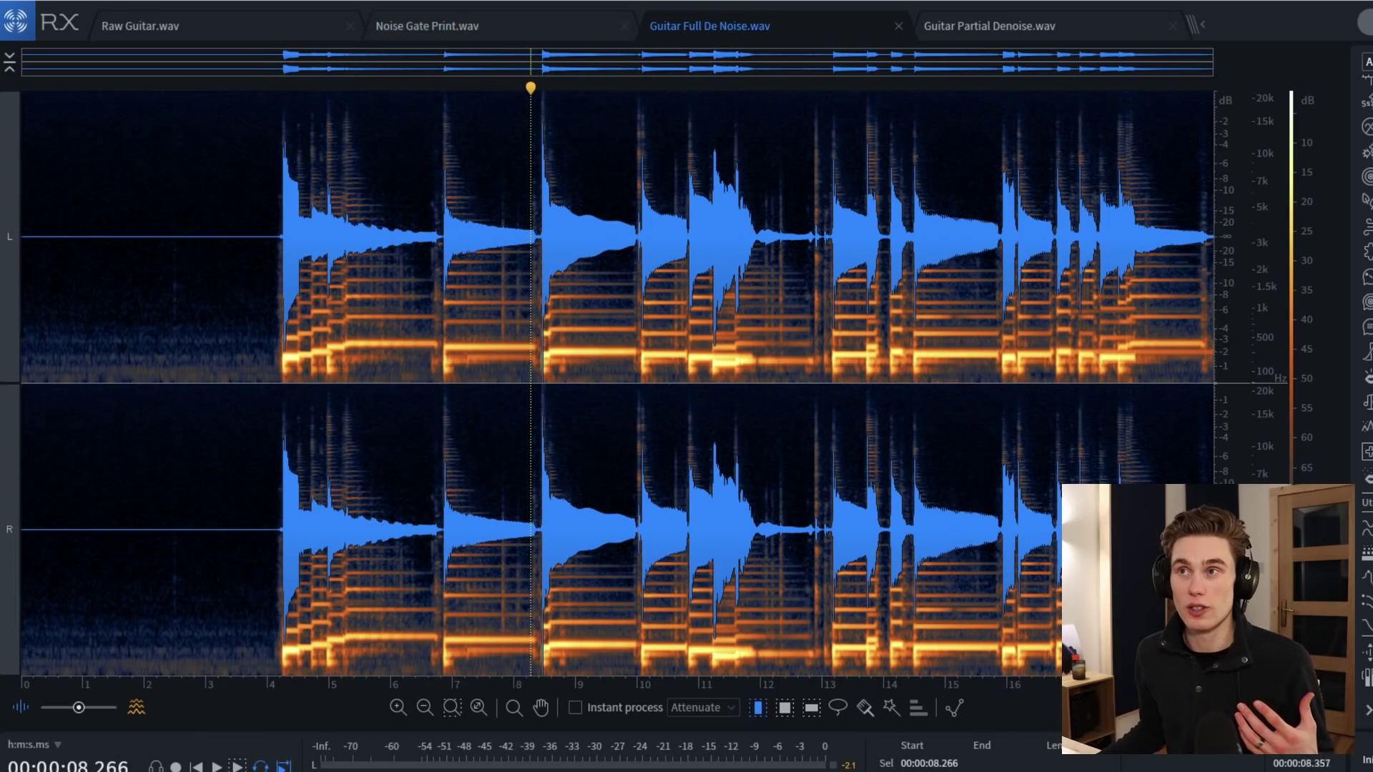
- Switch to the Noise Gate Print.wav file
left_click(478, 32)
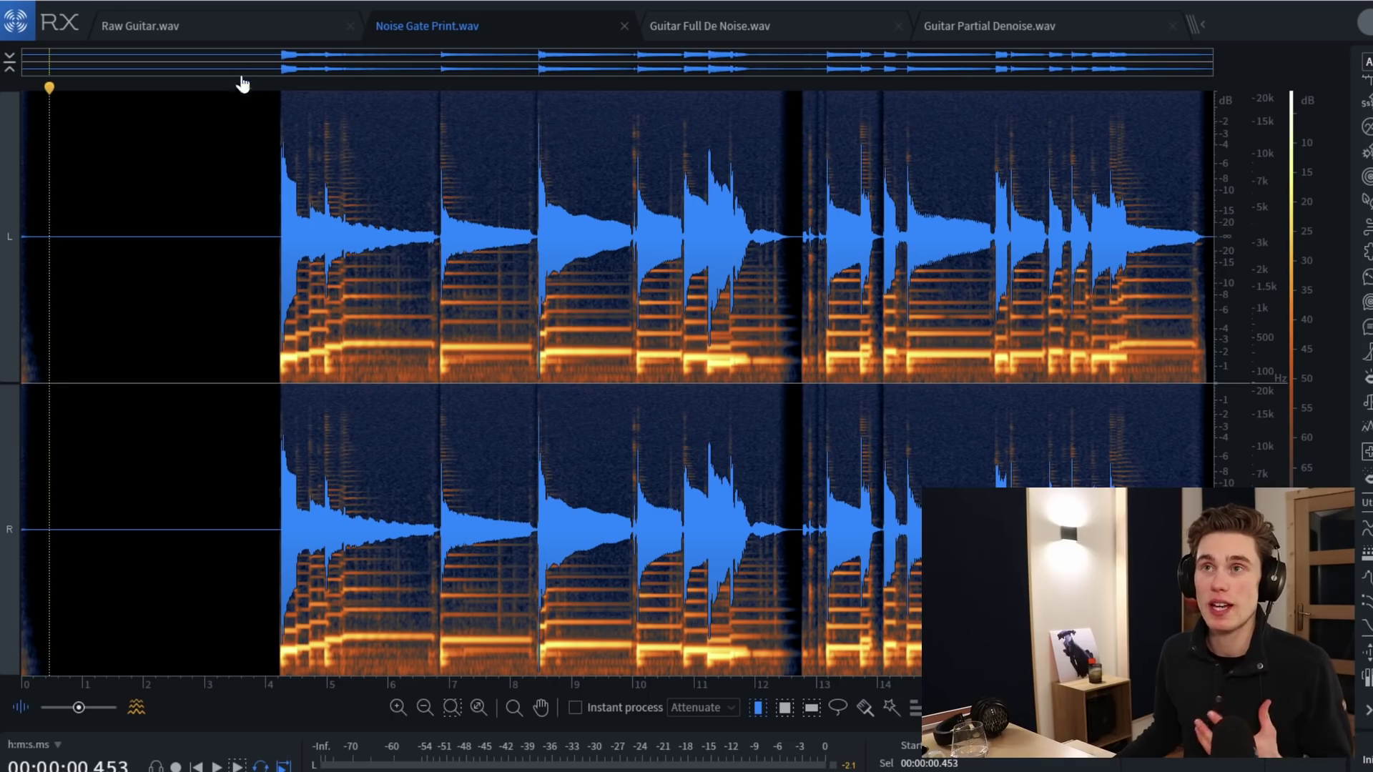
- Cycle through Raw Guitar.wav, Noise Gate Print.wav and Guitar Full De Noise.wav, ending on Noise Gate Print.wav
left_click(221, 23)
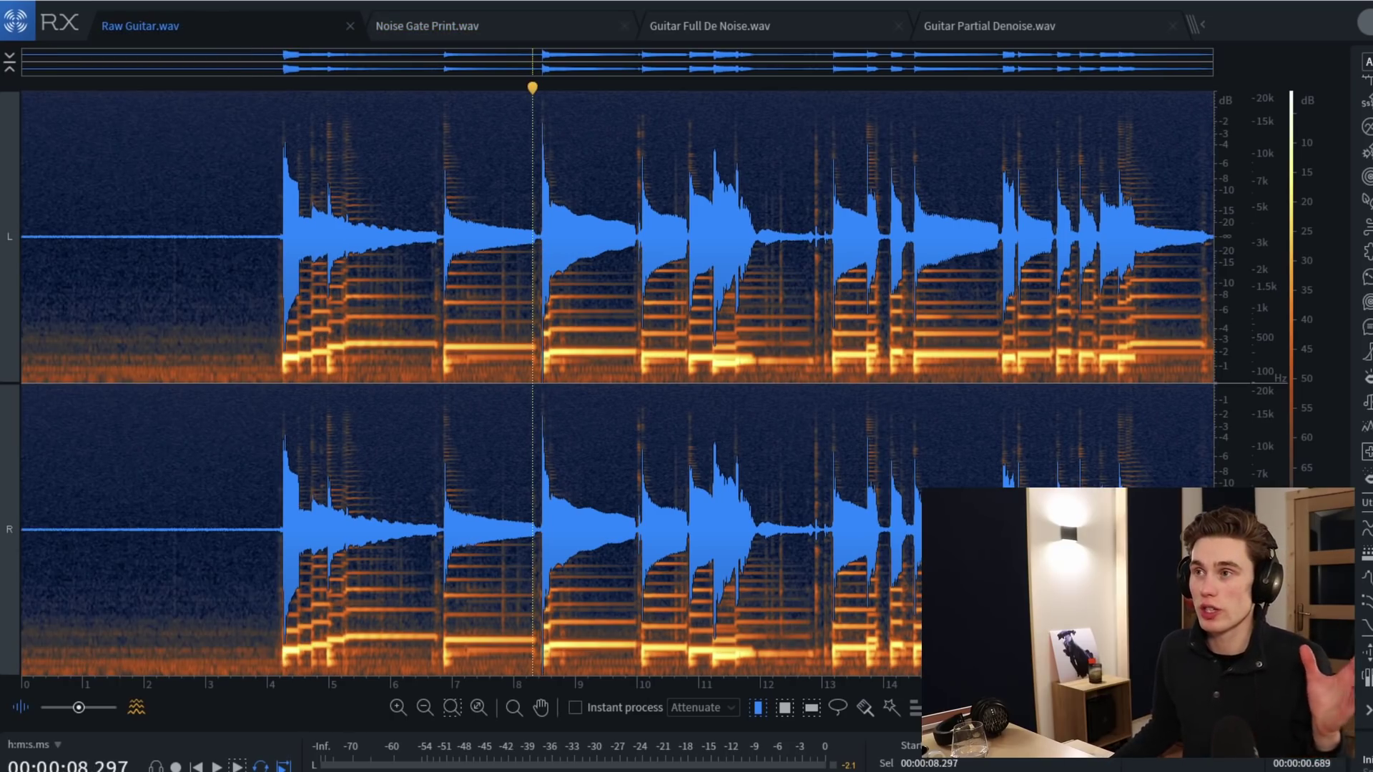
left_click(504, 27)
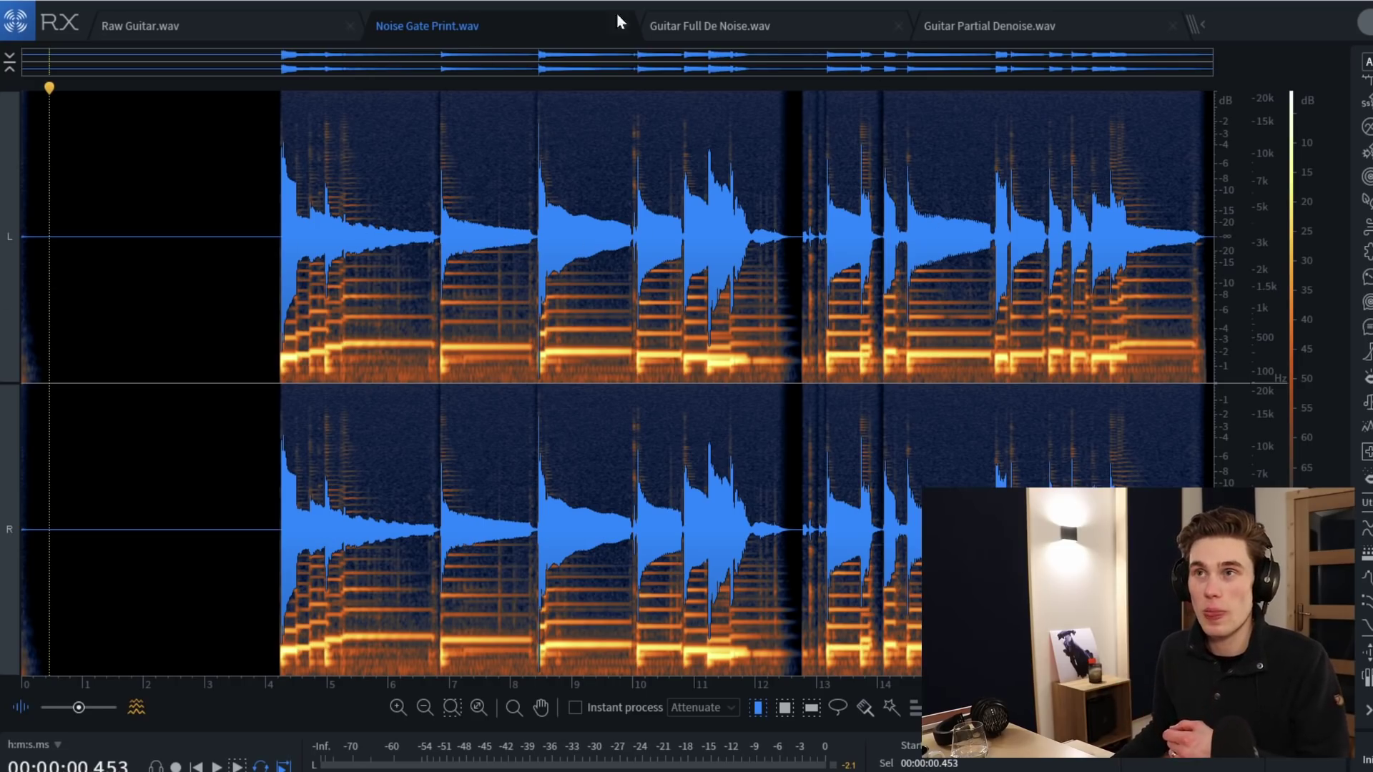
left_click(763, 31)
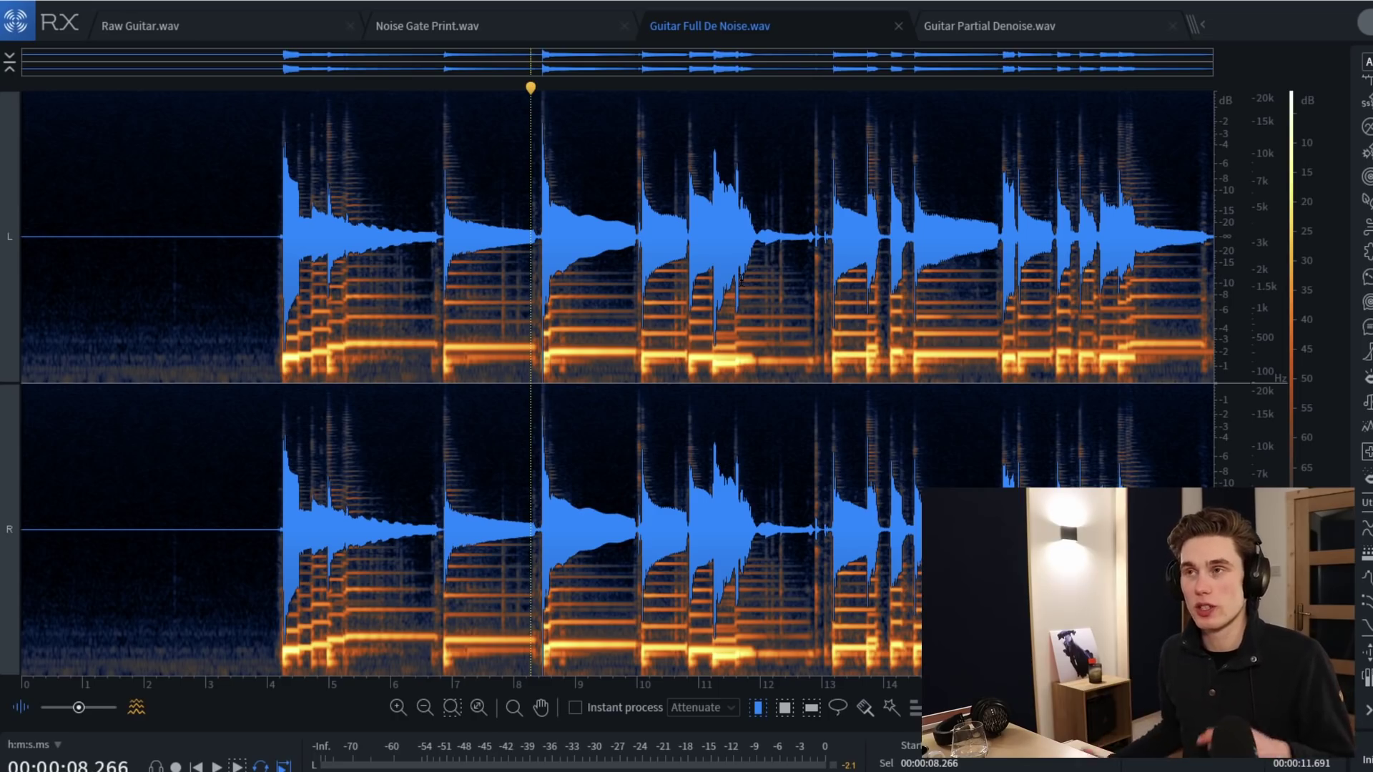
left_click(428, 21)
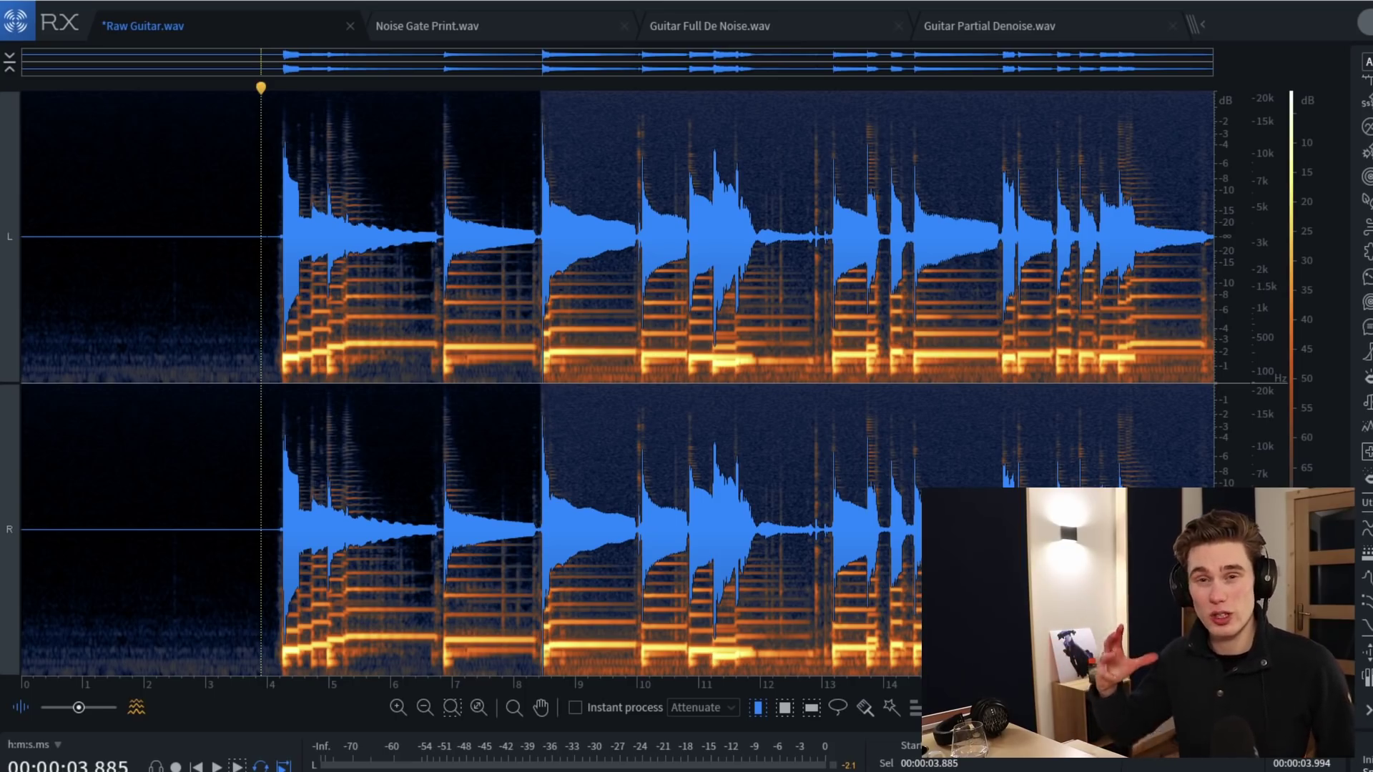
- Play the partly denoised raw guitar, then Guitar Partial Denoise.wav from 3.625 s
key("space")
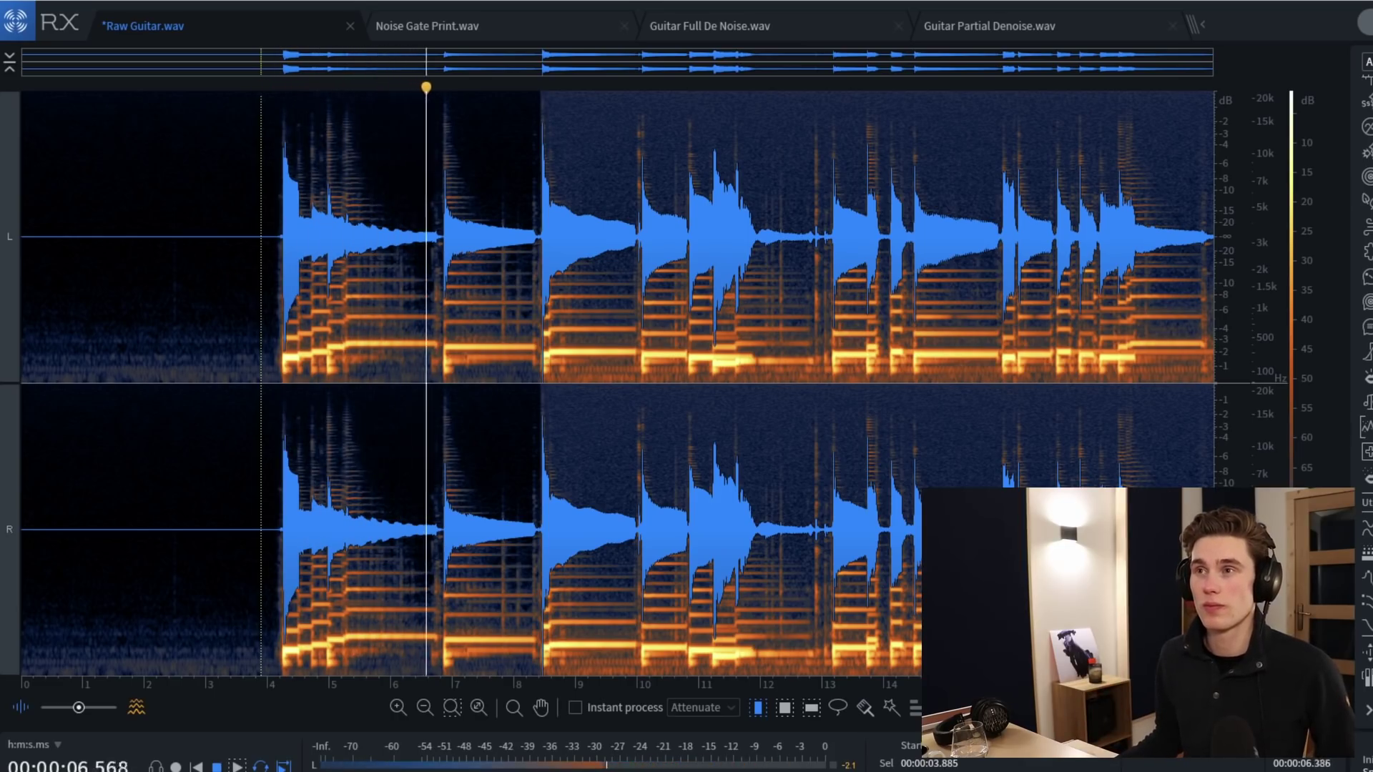
key("space")
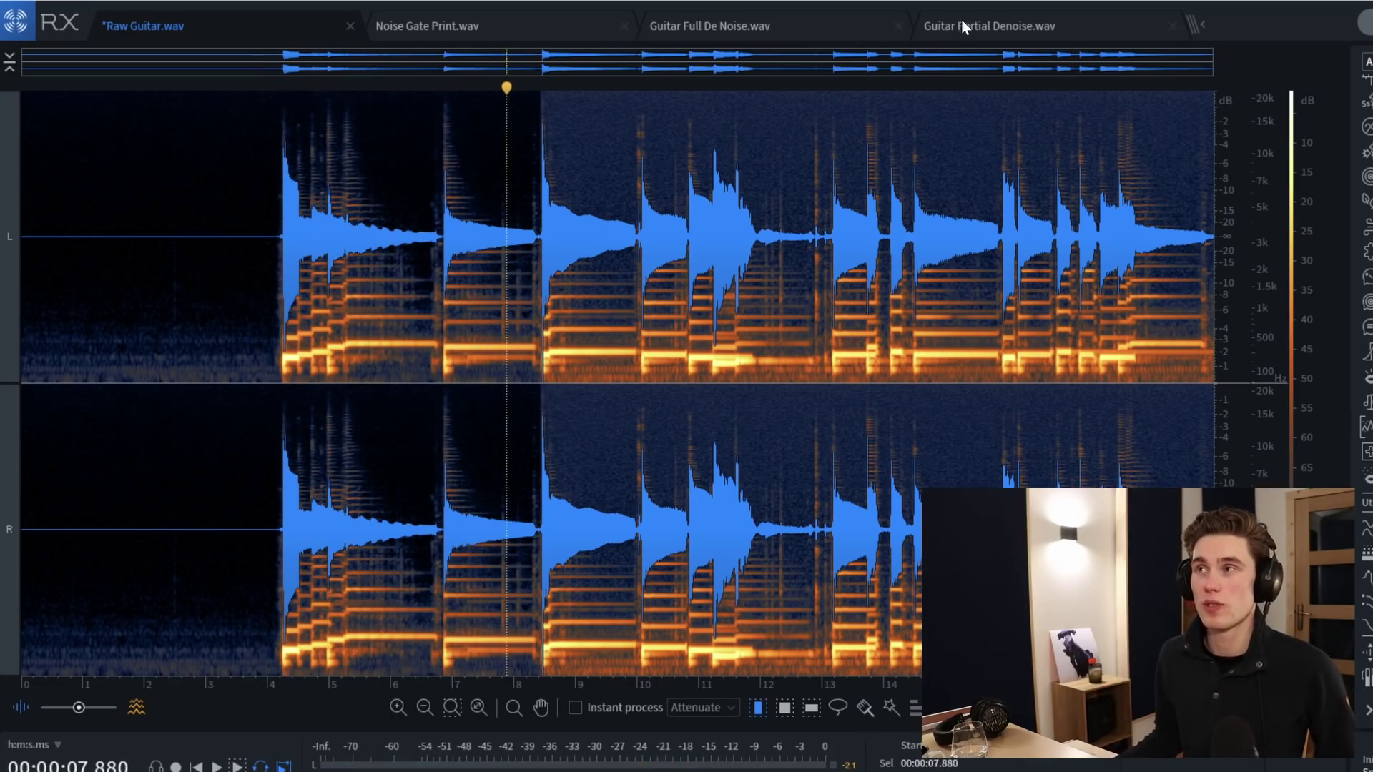
left_click(961, 26)
left_click(245, 286)
key("space")
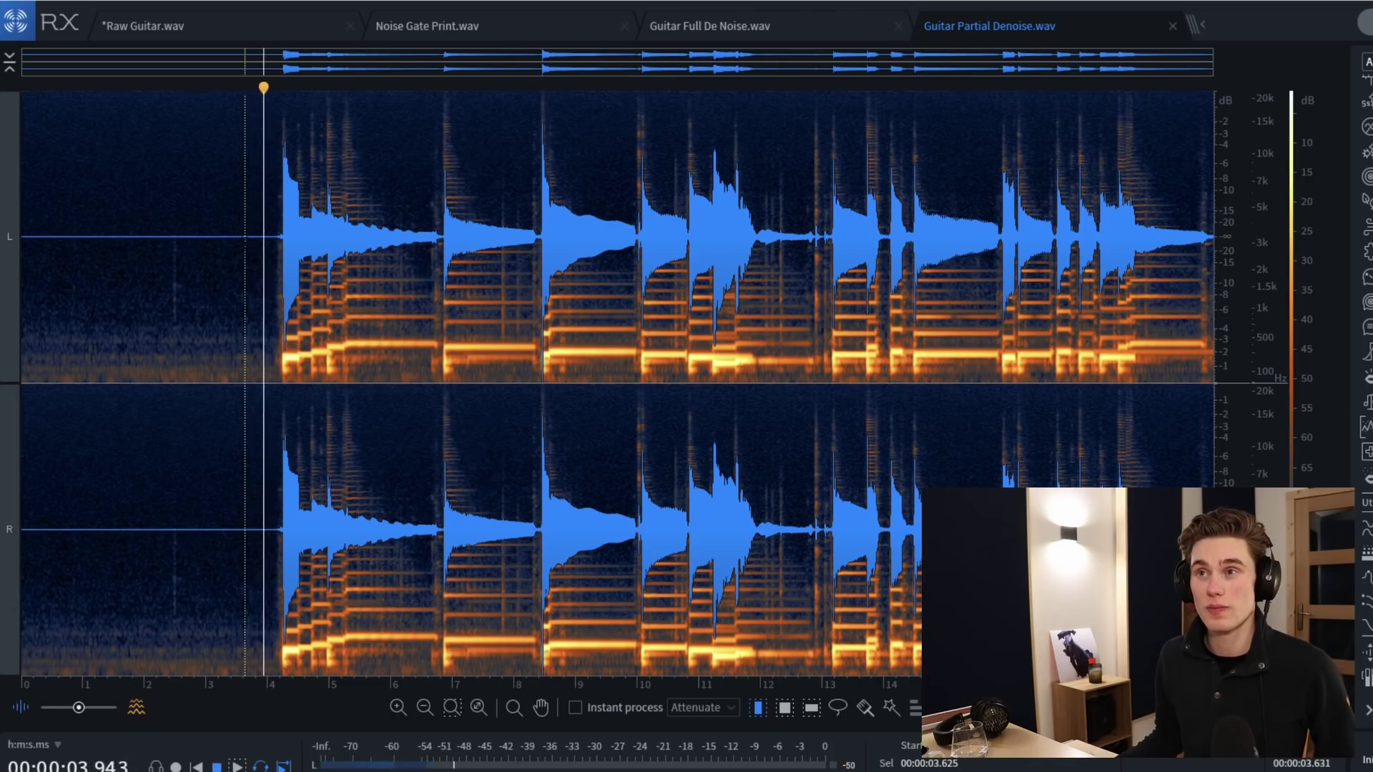
- Play Guitar Full De Noise.wav from the same 3.625 s point, then stop
left_click(710, 28)
left_click(246, 286)
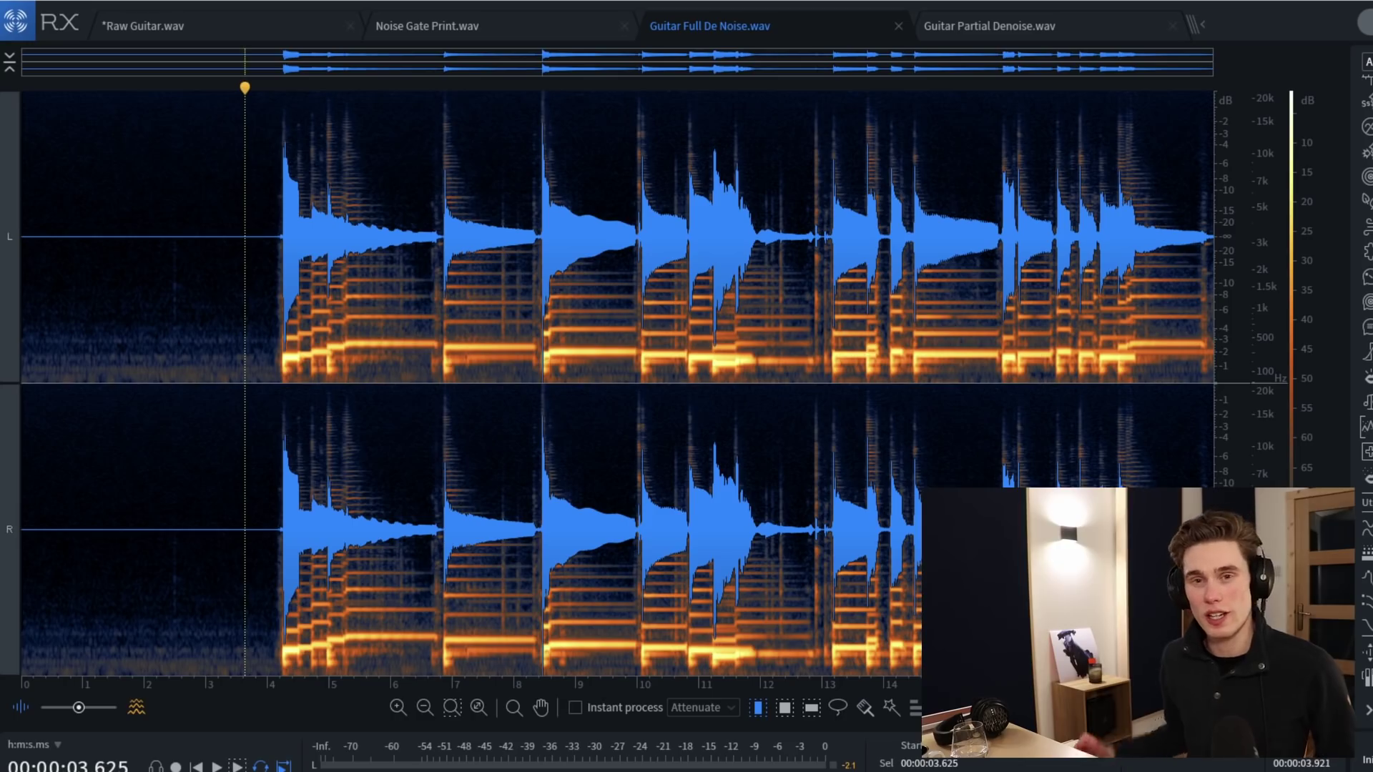
key("space")
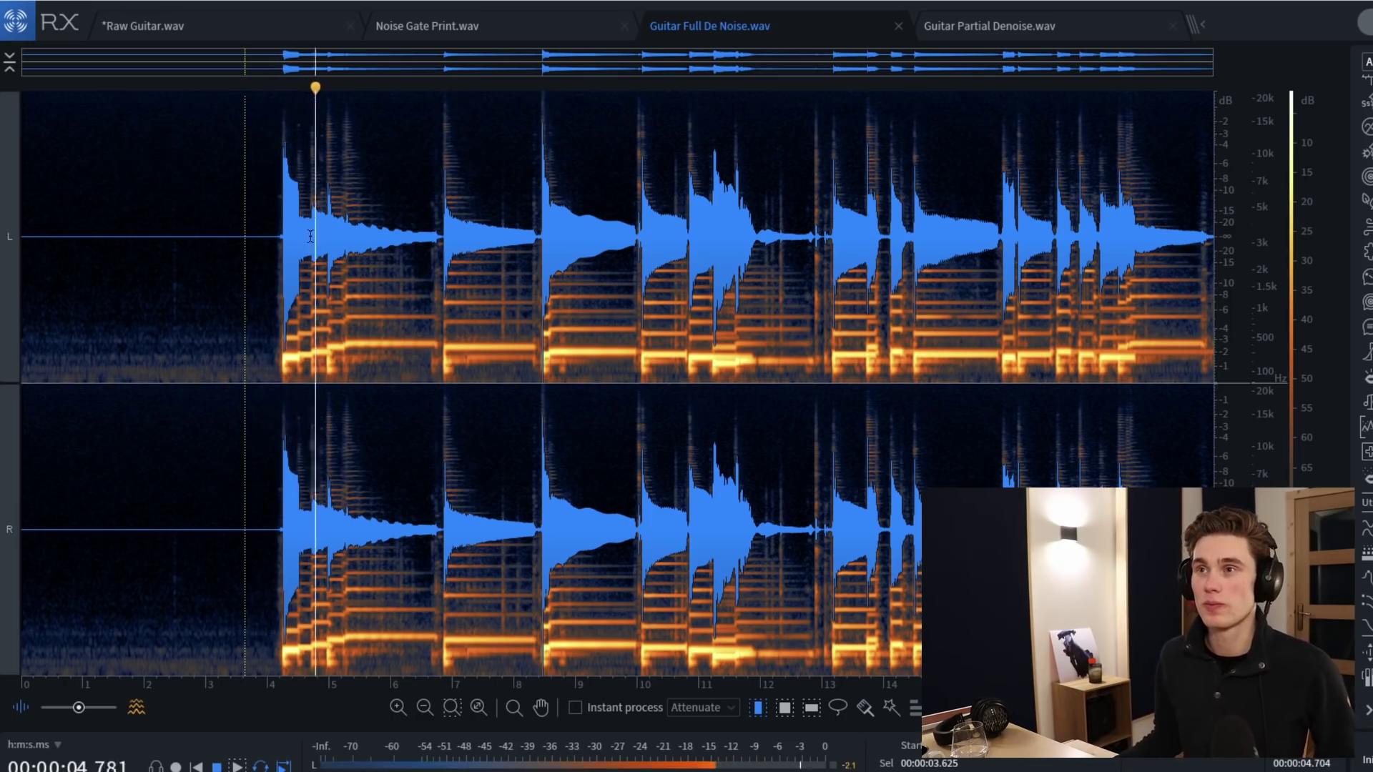
key("space")
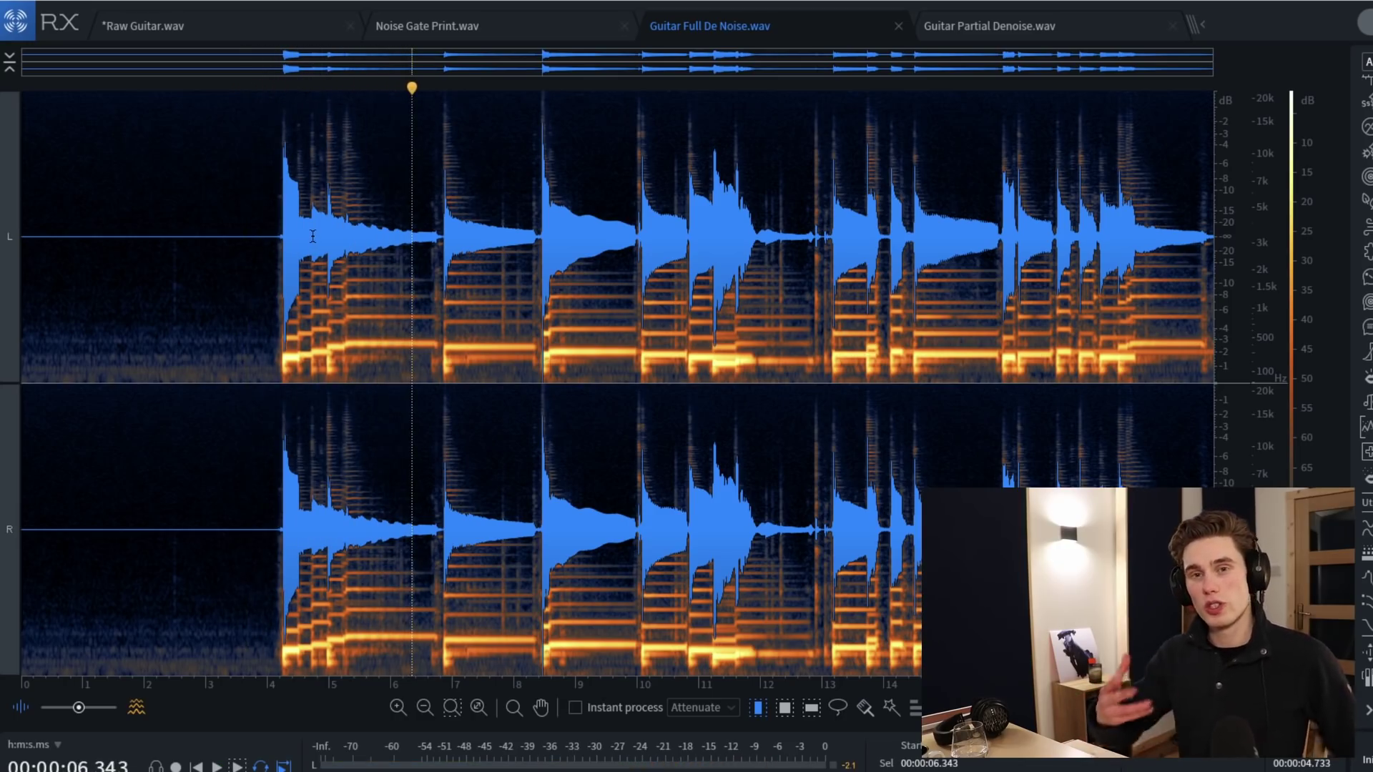